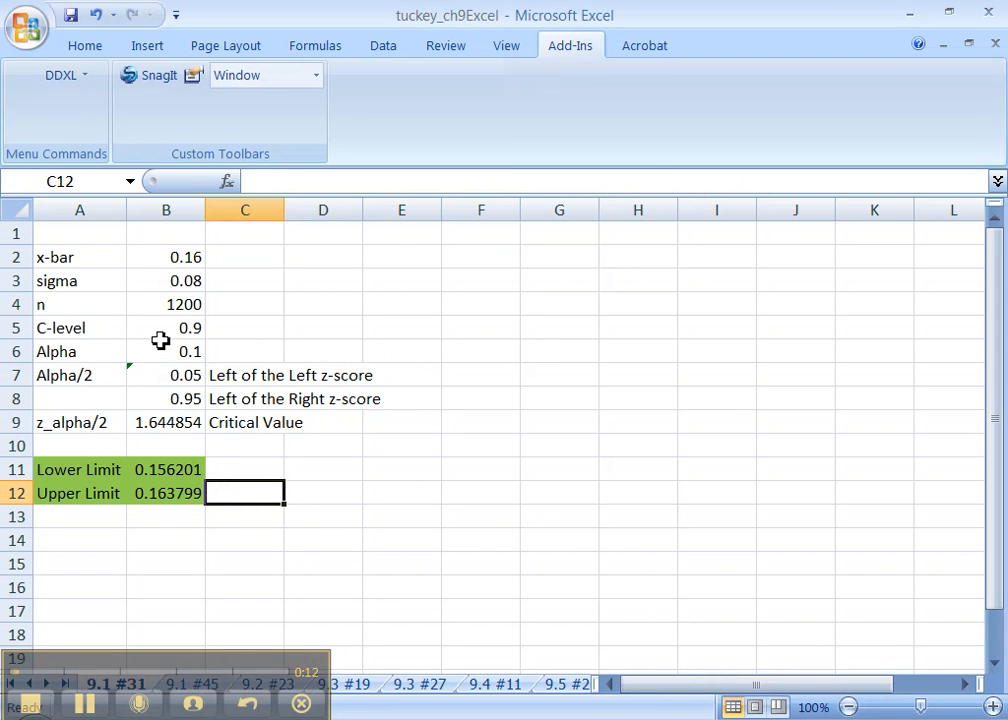
- Review the given values and the formulas from the confidence level to the z_alpha/2 critical value in B2:B9
left_click_drag(175, 299, 84, 254)
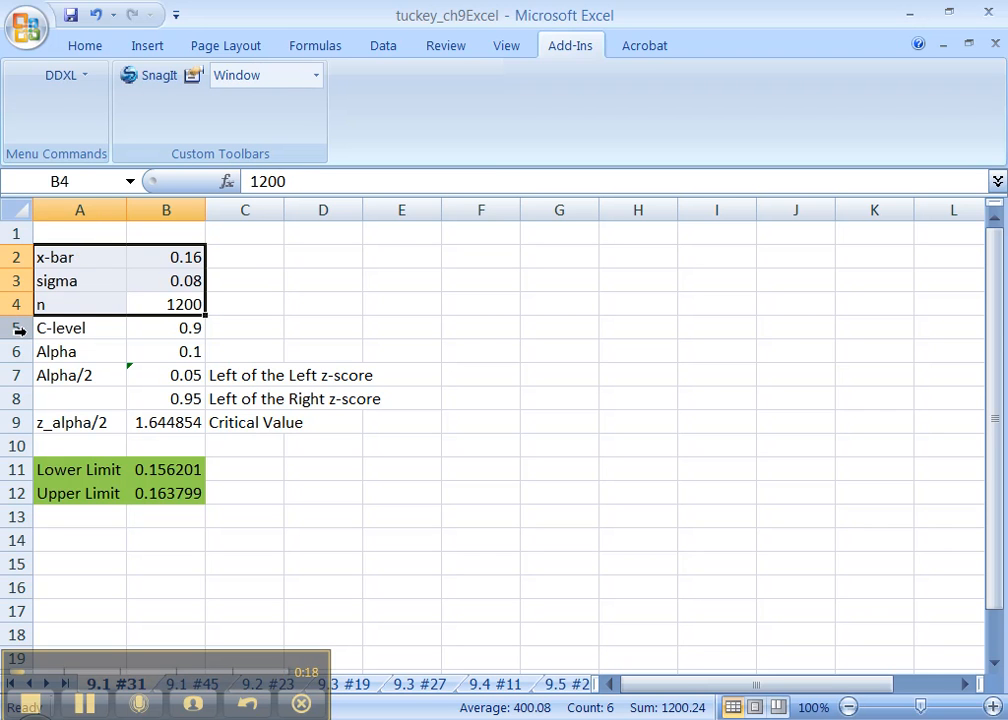
left_click(158, 327)
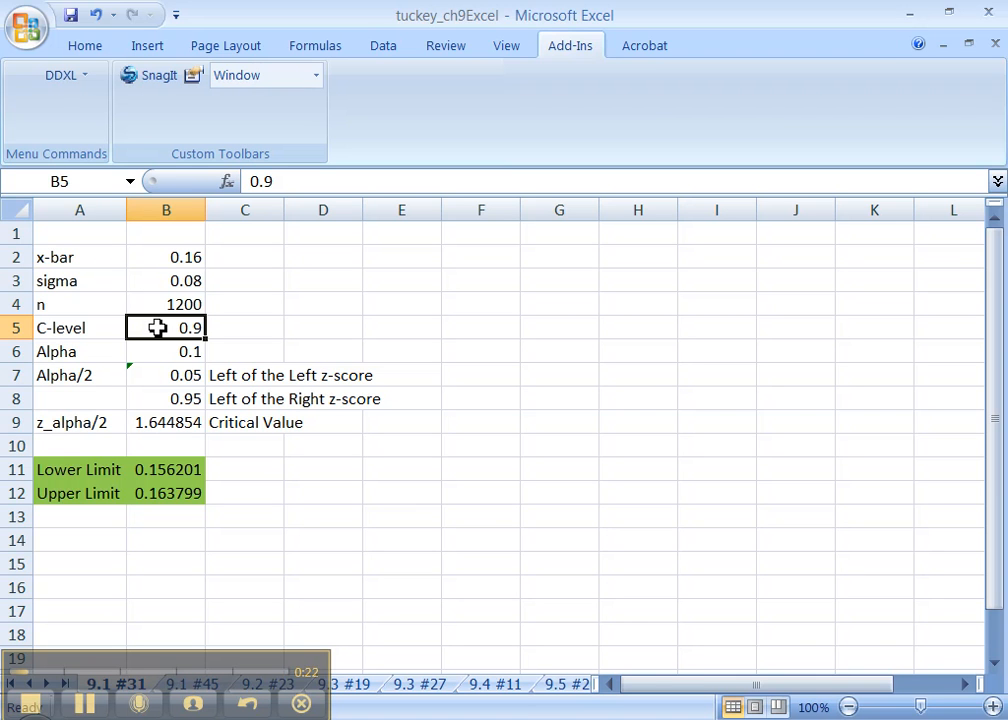
left_click(154, 351)
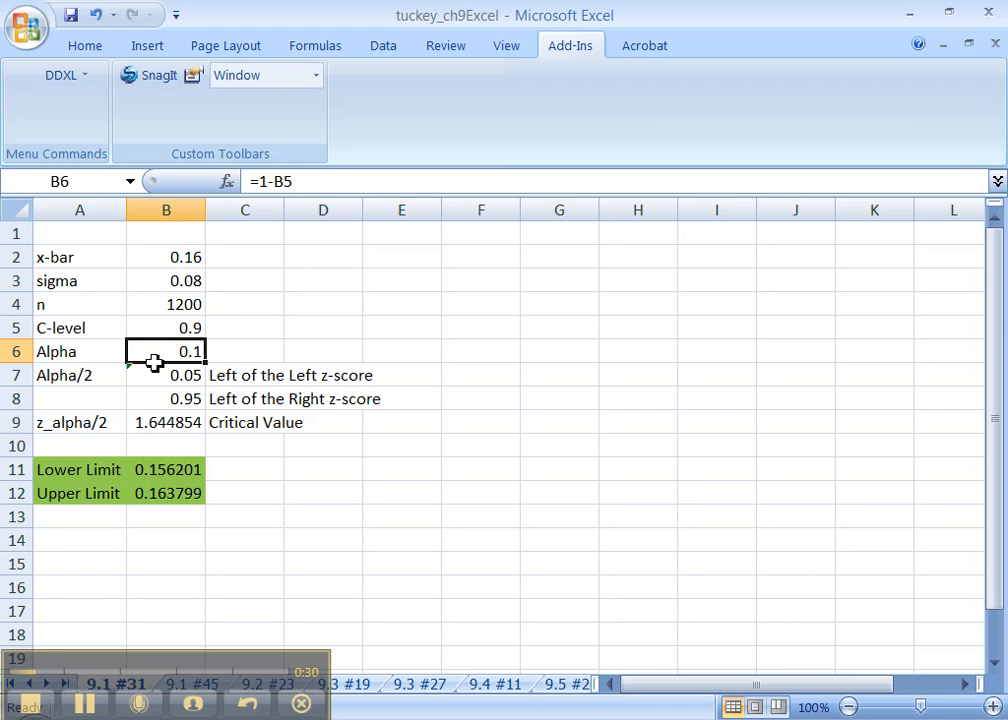
left_click(156, 381)
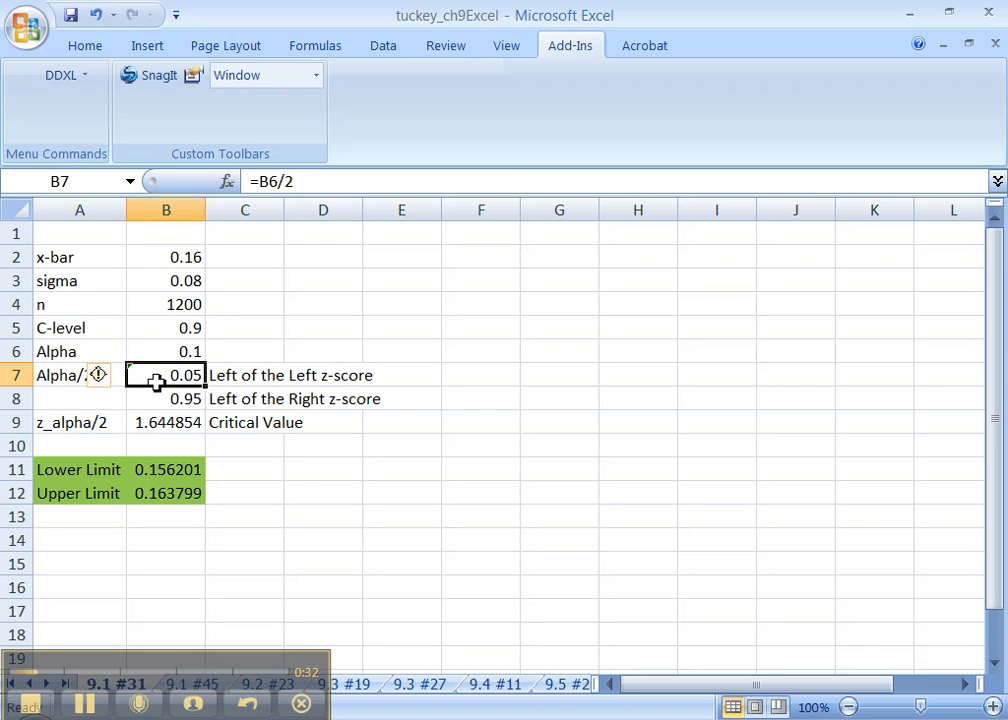
left_click(166, 396)
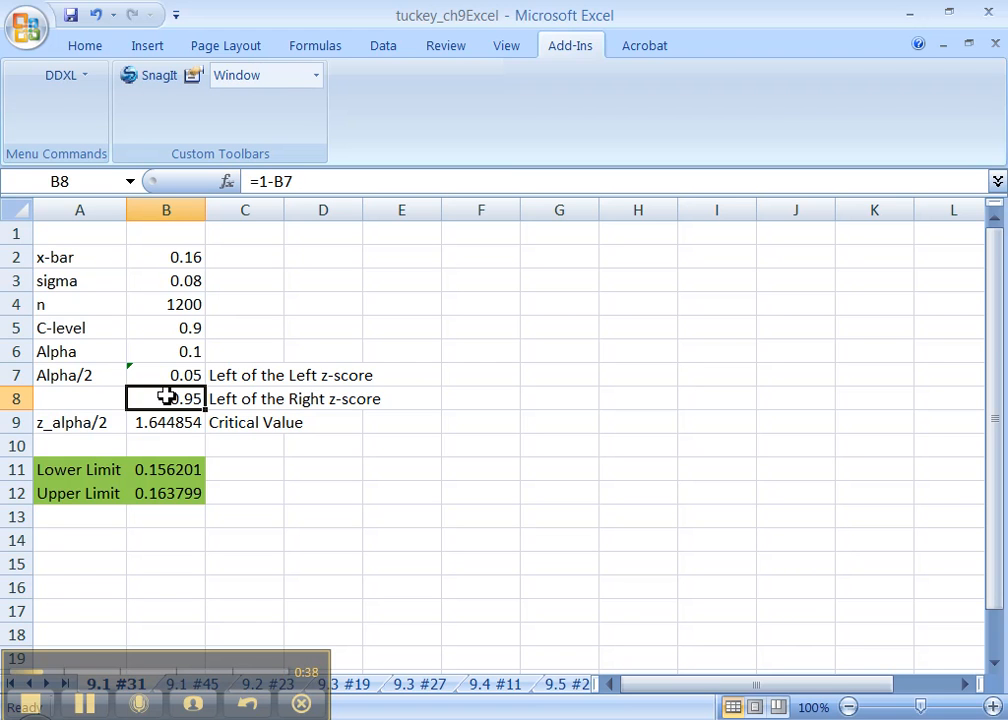
left_click_drag(169, 382, 172, 395)
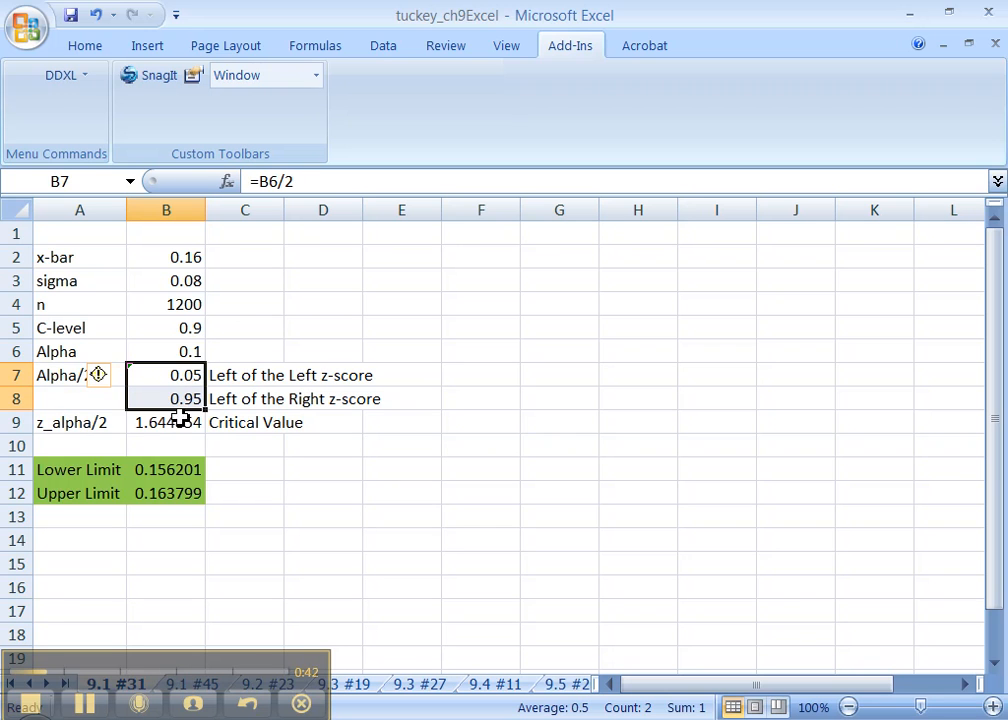
left_click(183, 421)
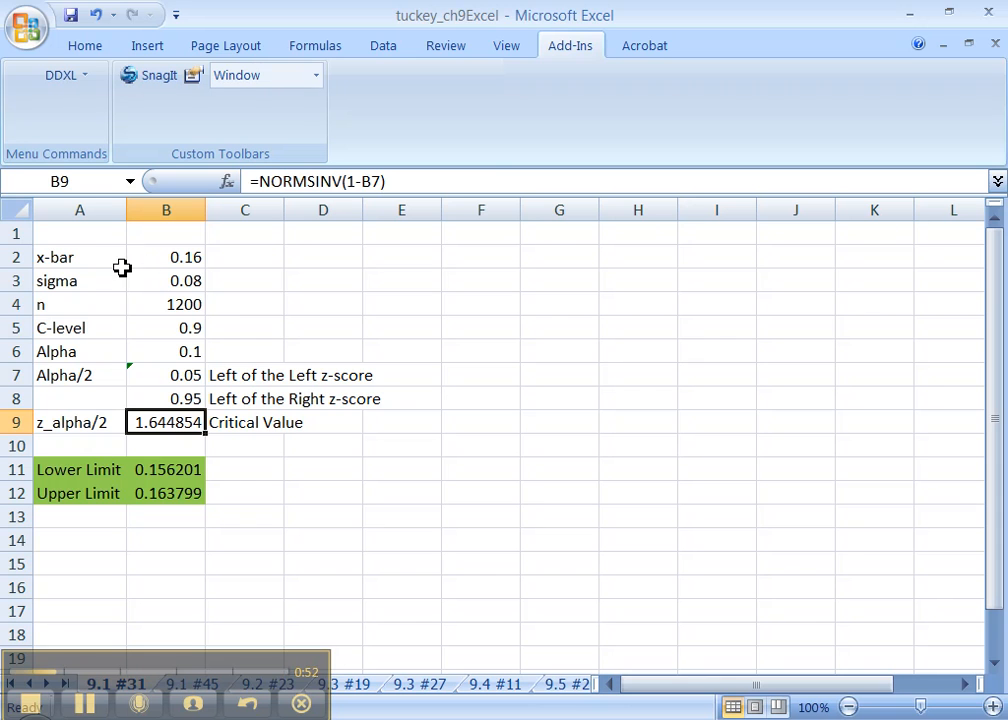
left_click(144, 334)
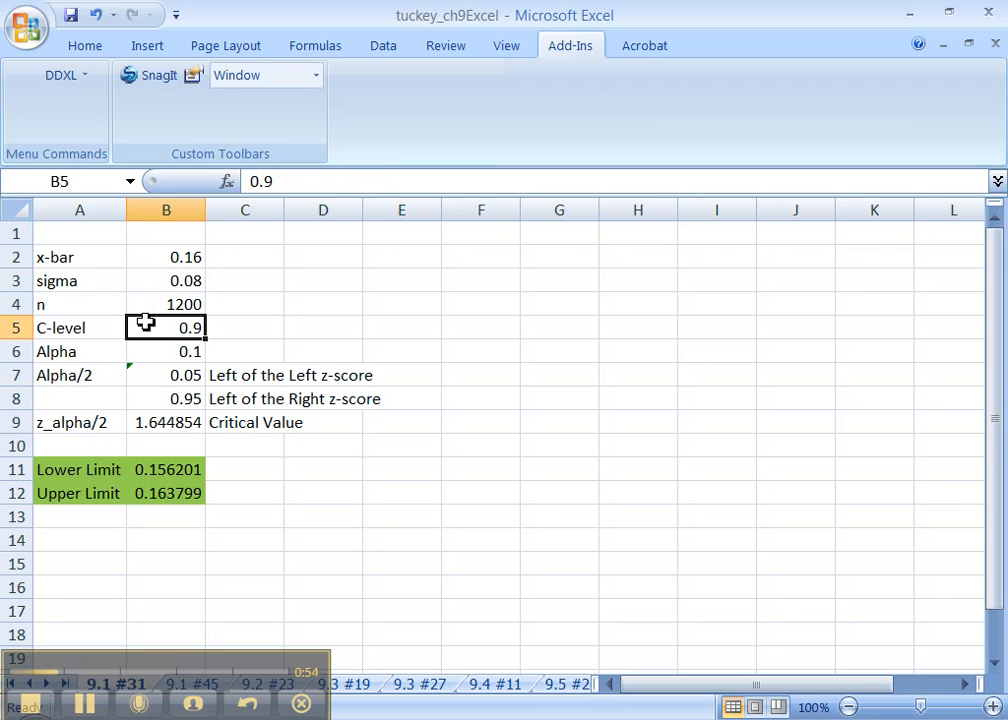
left_click(160, 422)
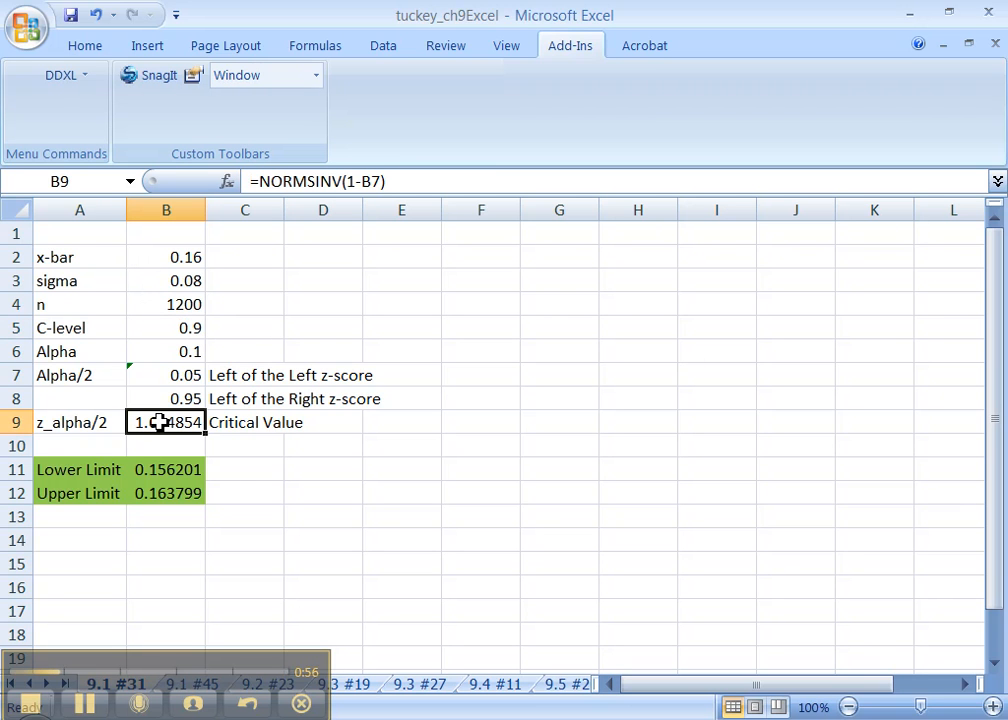
left_click(160, 328)
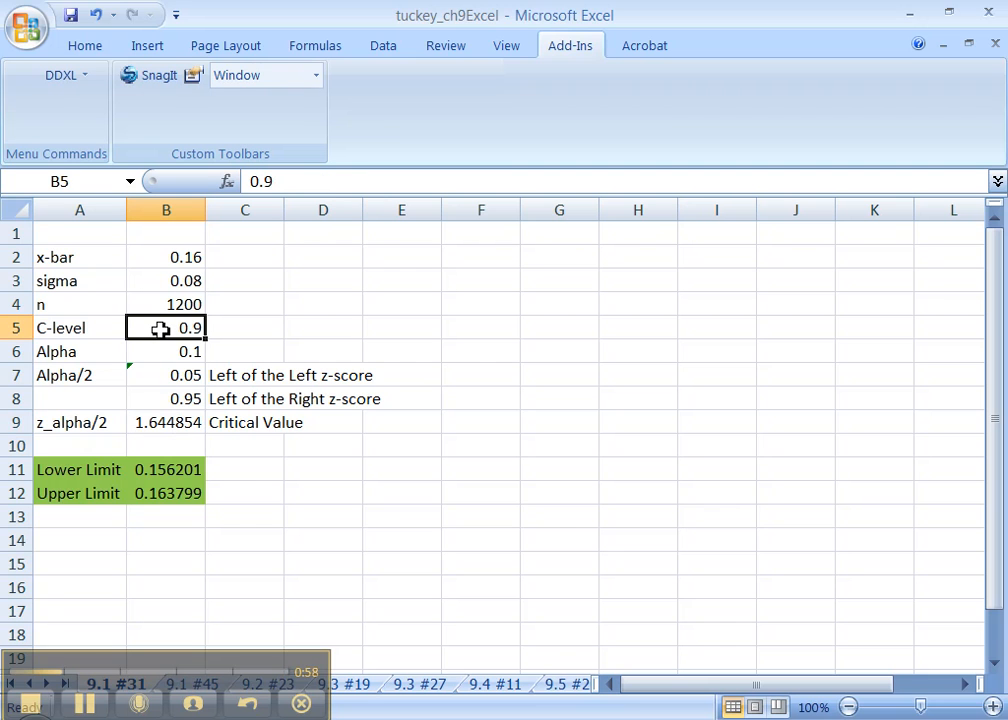
left_click_drag(157, 328, 188, 421)
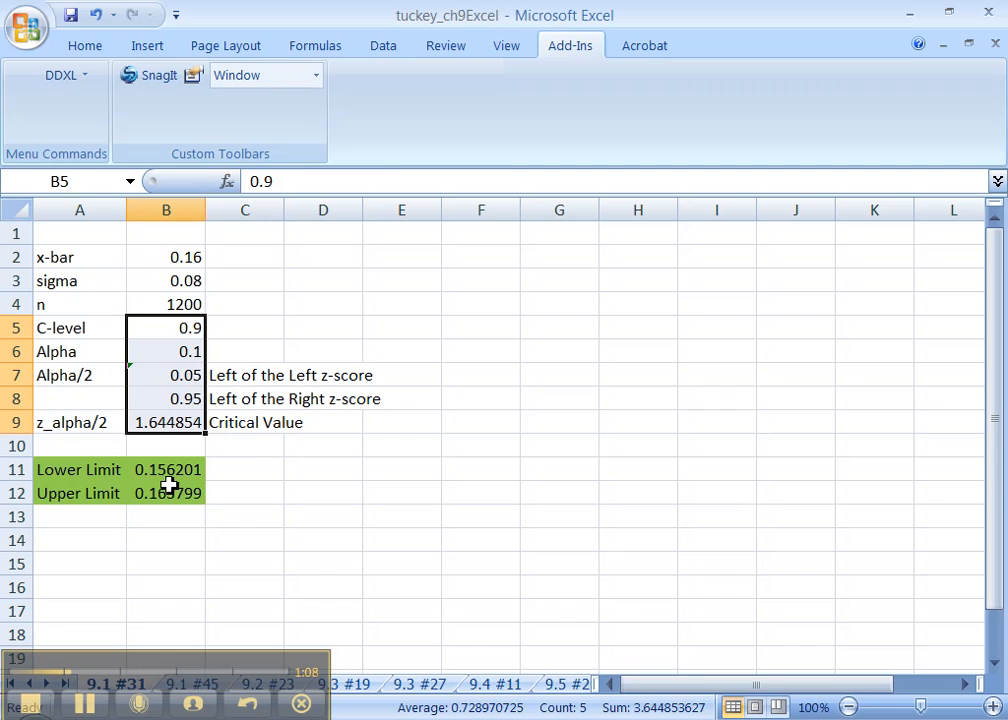
- Check the lower and upper limits in A11:B12 and the given x-bar, sigma and n in A2:B4
left_click(168, 488)
left_click(116, 469)
left_click_drag(116, 469, 158, 497)
left_click(159, 310)
left_click_drag(159, 310, 63, 263)
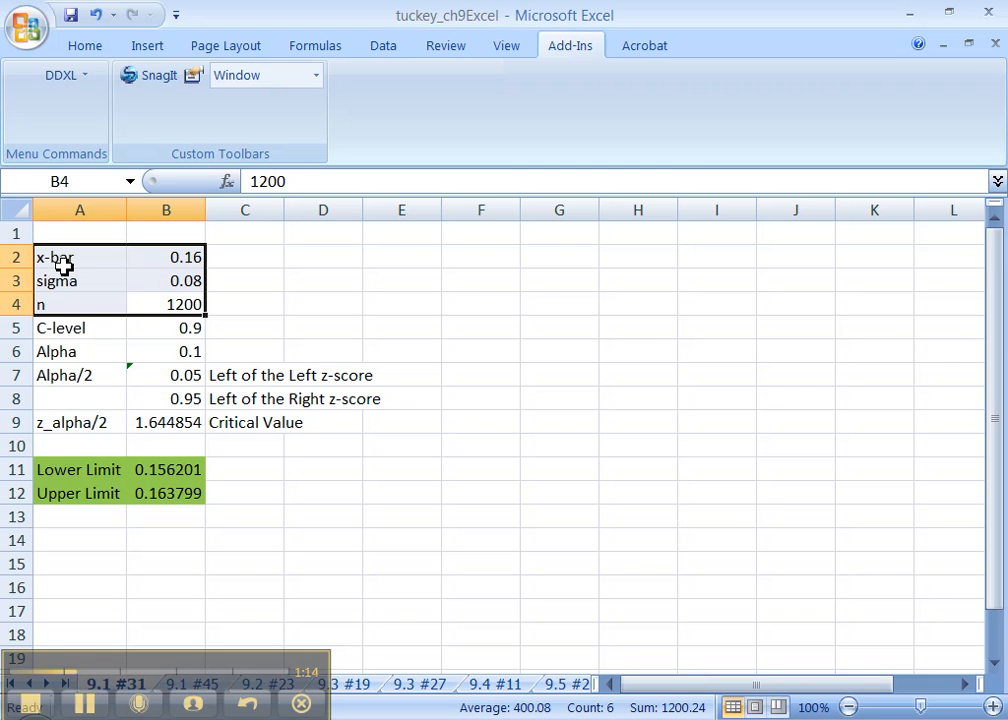
- Switch to the e-book in Internet Explorer, read problem 31 on Blood Alcohol Concentration, and return to the Excel workbook
key("alt+Tab")
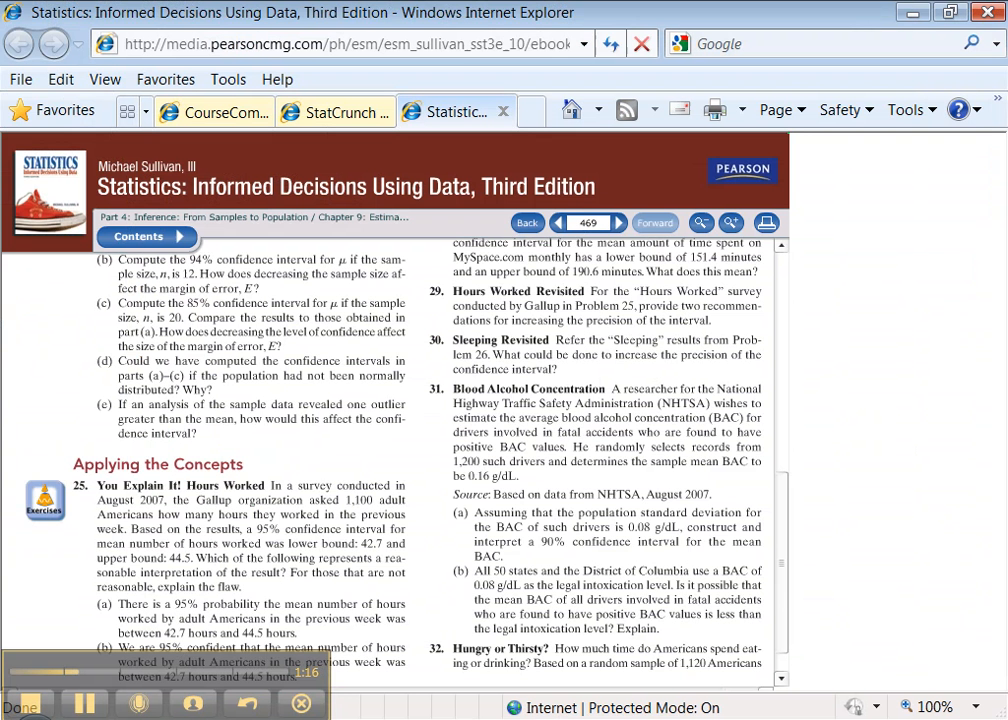
scroll(548, 592, "down", 2)
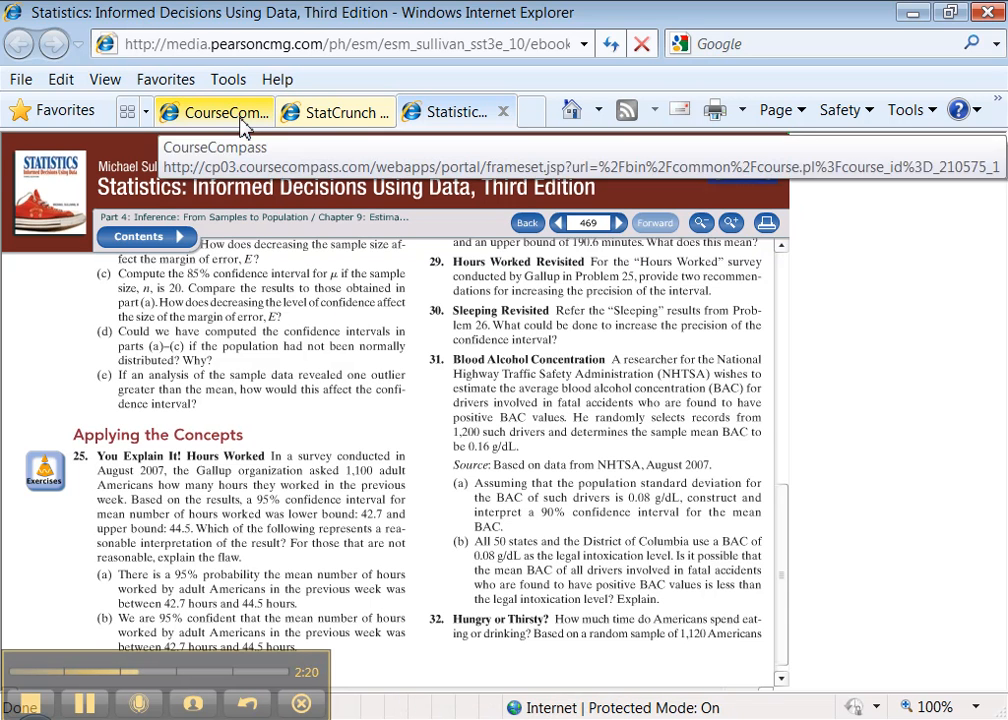
left_click(450, 718)
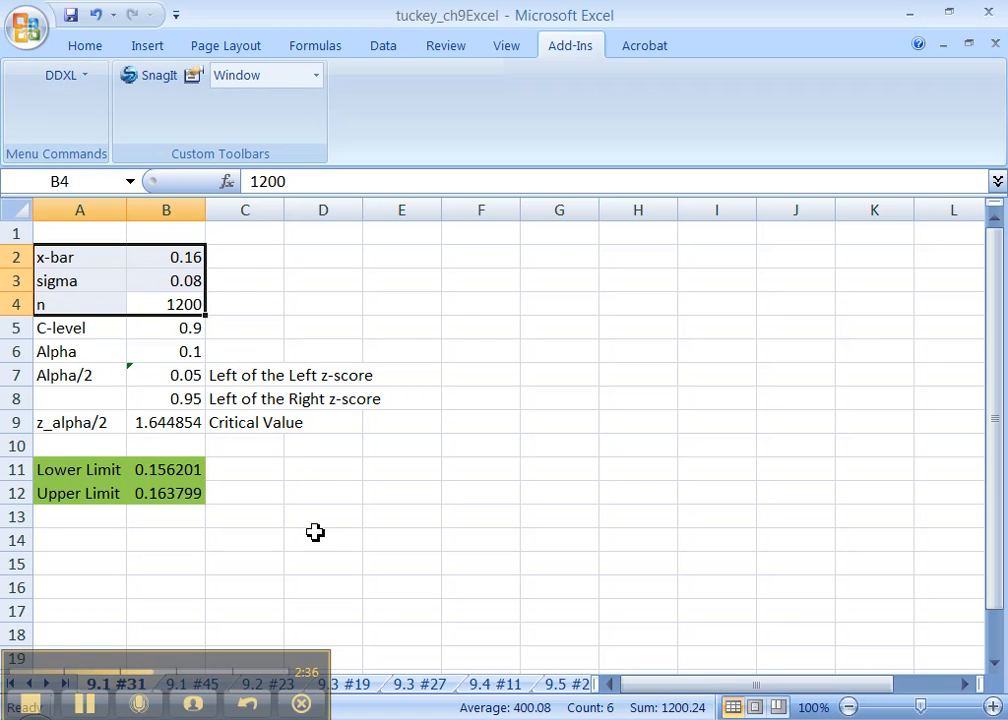
left_click_drag(190, 399, 110, 232)
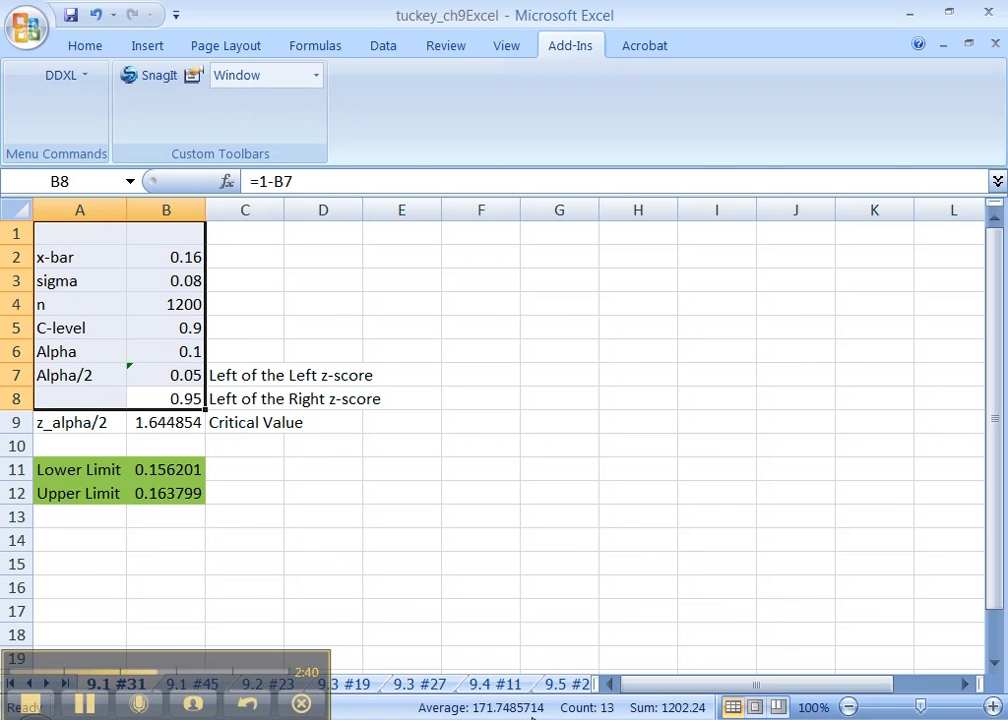
- Switch to Internet Explorer, bring up StatCrunch, and start a one-sample Z statistics analysis with summary data
key("alt+Tab")
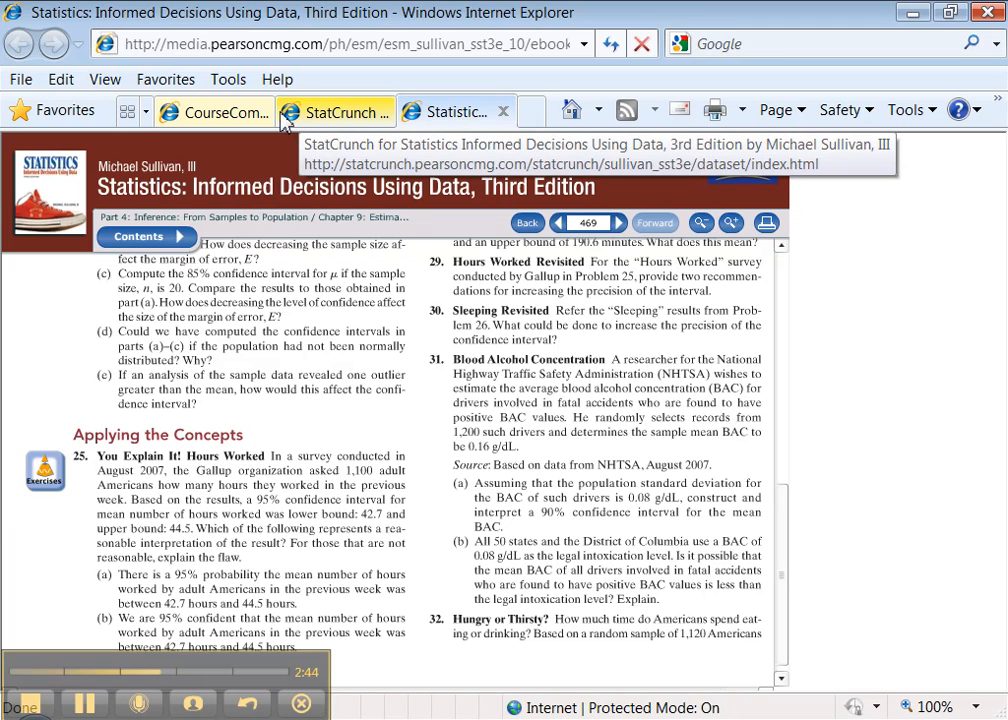
left_click(231, 114)
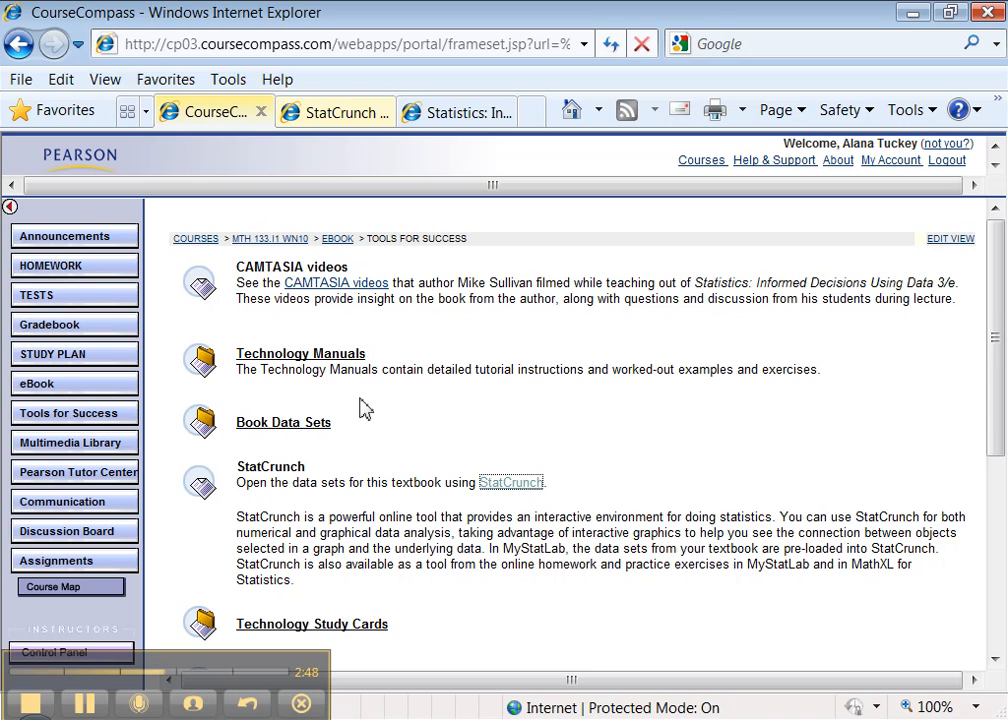
left_click(511, 485)
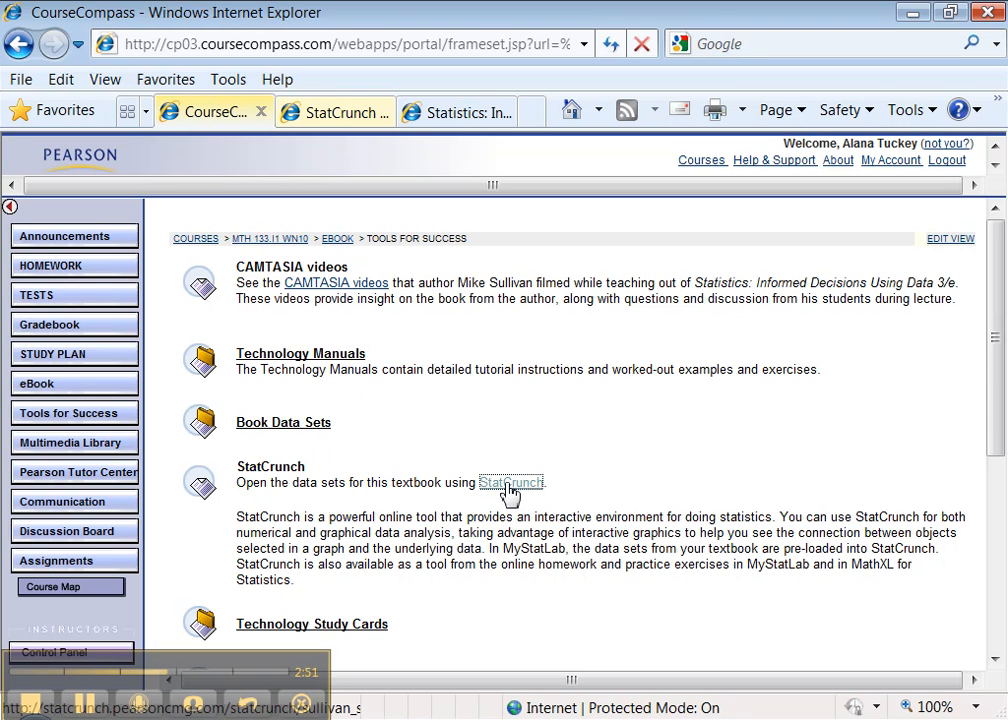
left_click(350, 116)
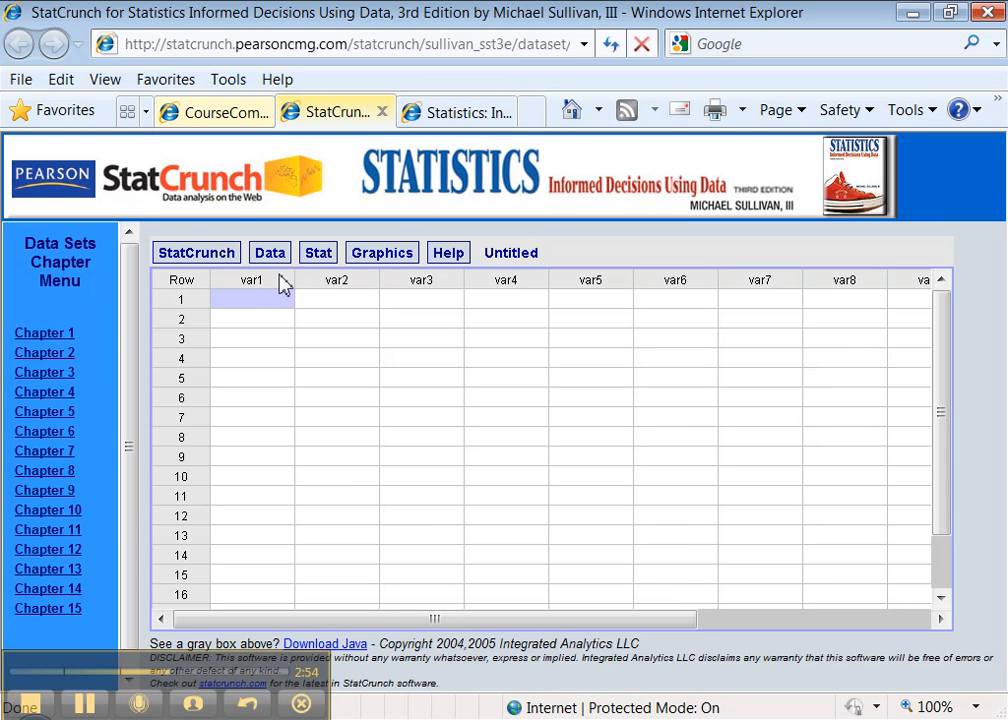
left_click(317, 258)
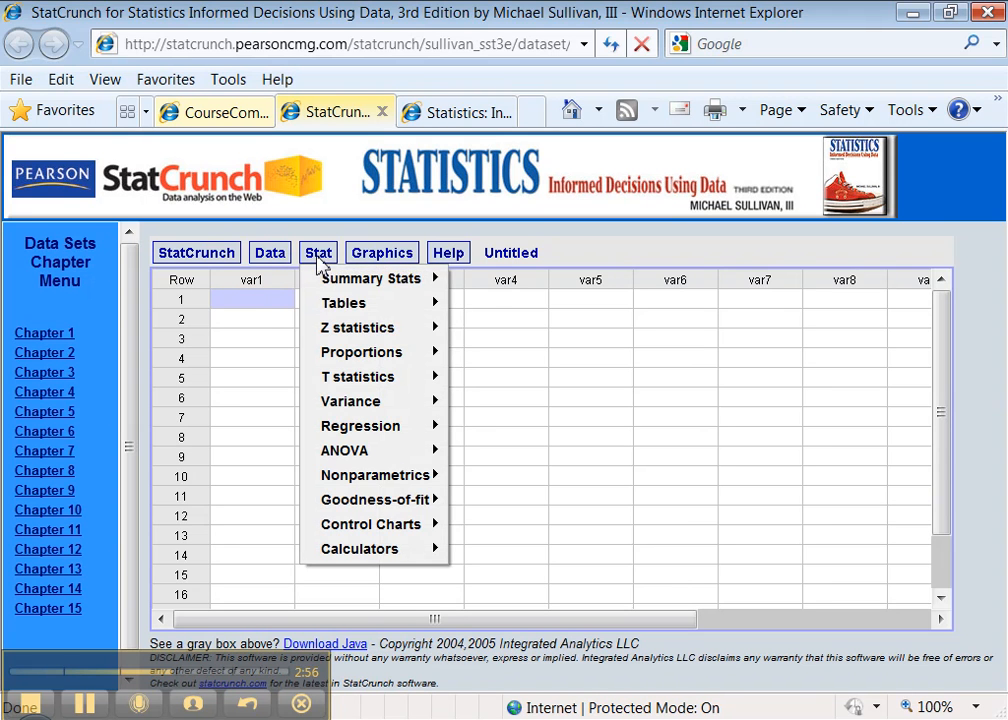
mouse_move(333, 327)
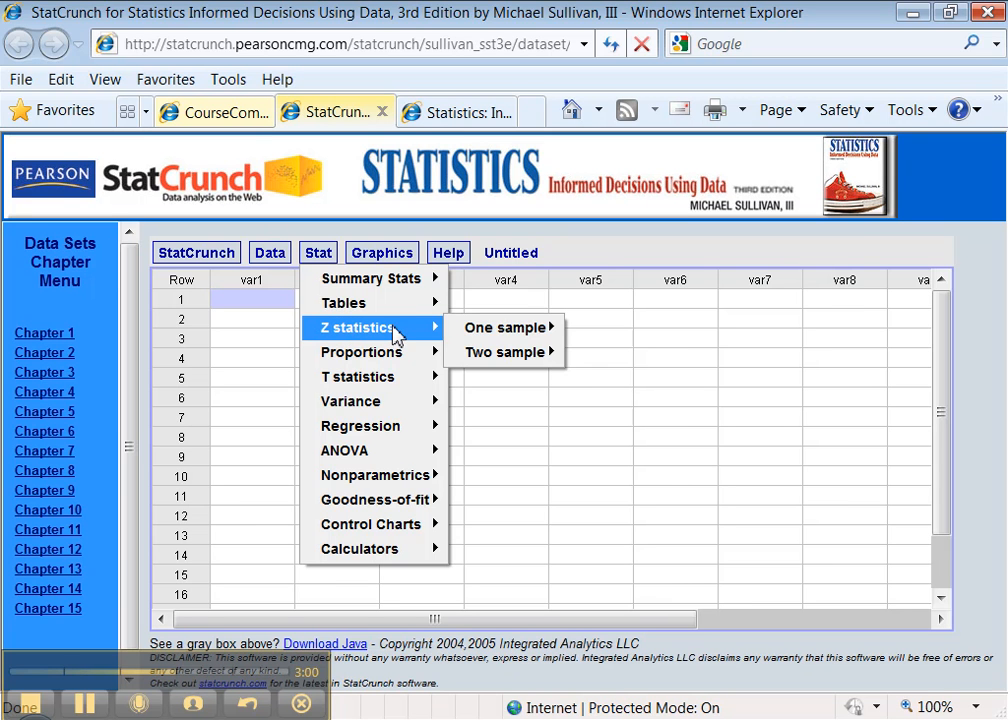
mouse_move(461, 333)
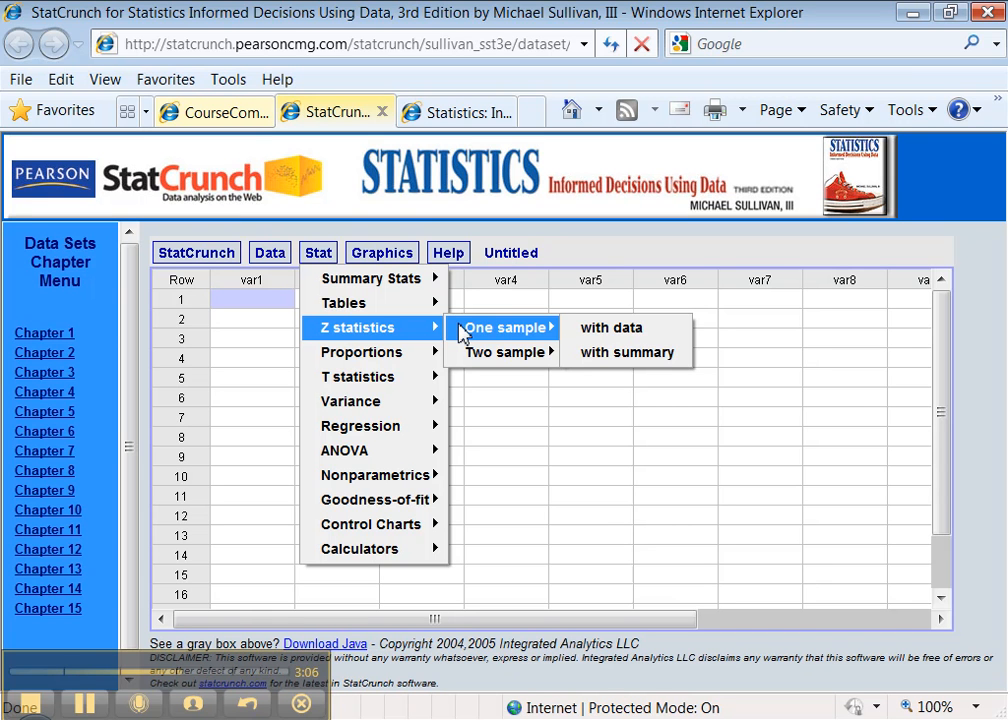
left_click(593, 355)
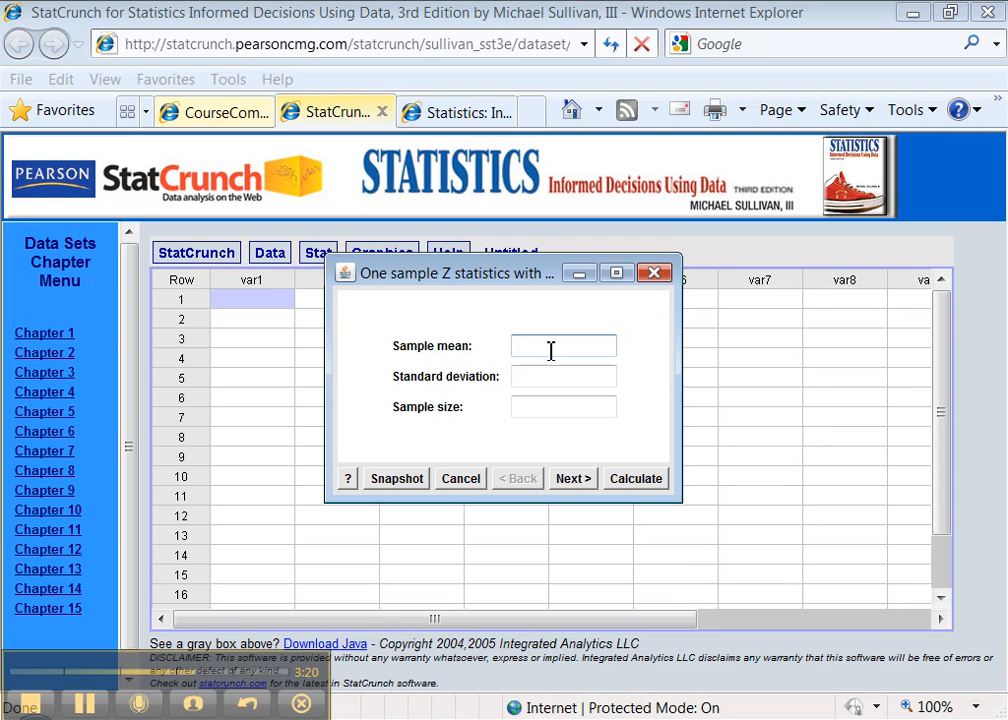
- Enter a sample mean of 0.16, a standard deviation of 0.08 and a sample size of 1200, and continue to the test options
type("0.16")
key("Tab")
type("0.08")
key("Tab")
type("1200")
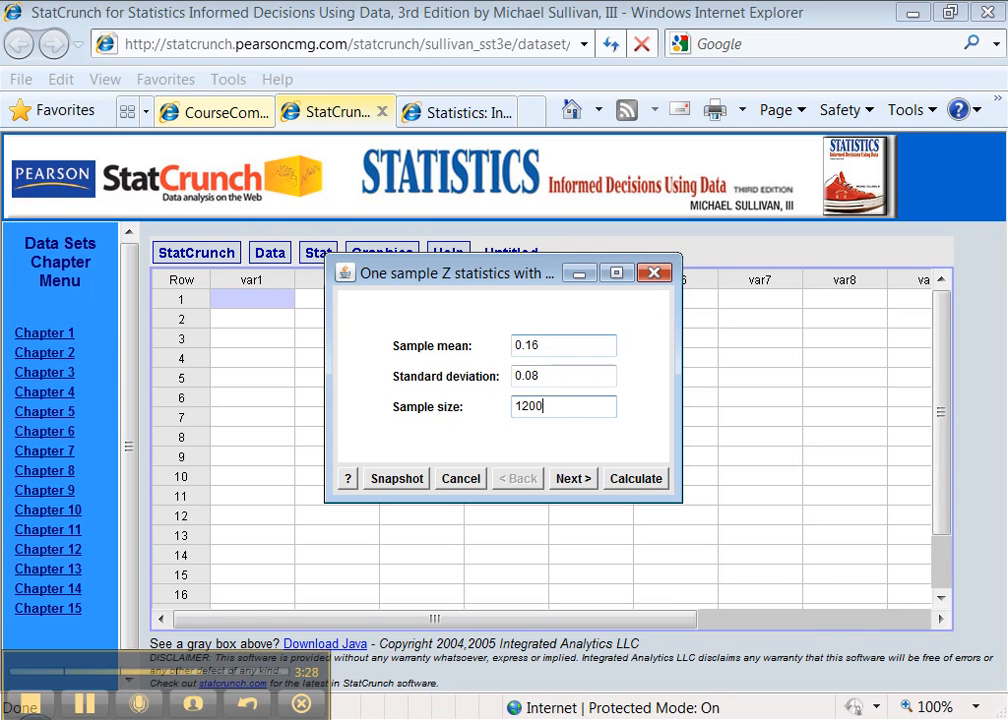
left_click(572, 479)
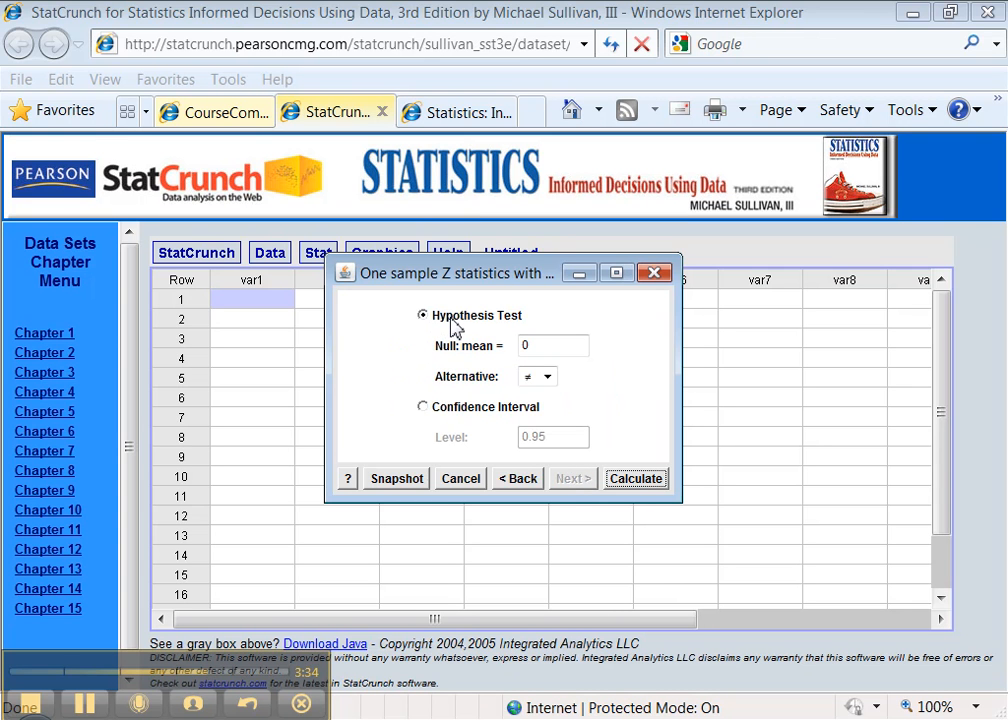
- Choose Confidence Interval with a level of 0.9 and calculate the results
left_click(426, 408)
left_click(557, 437)
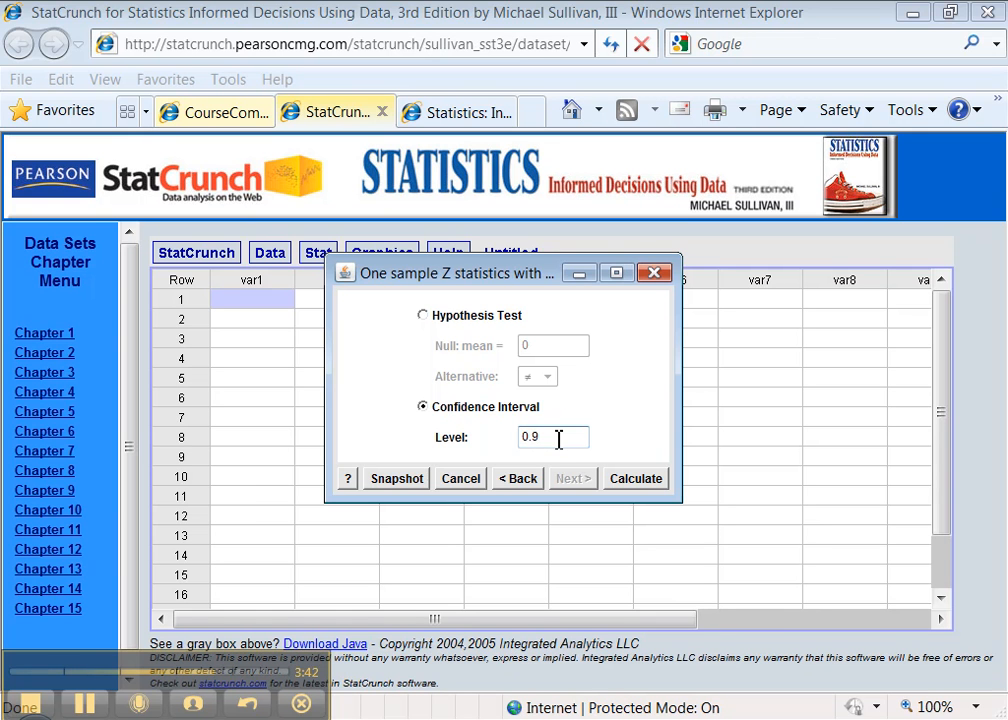
left_click(635, 480)
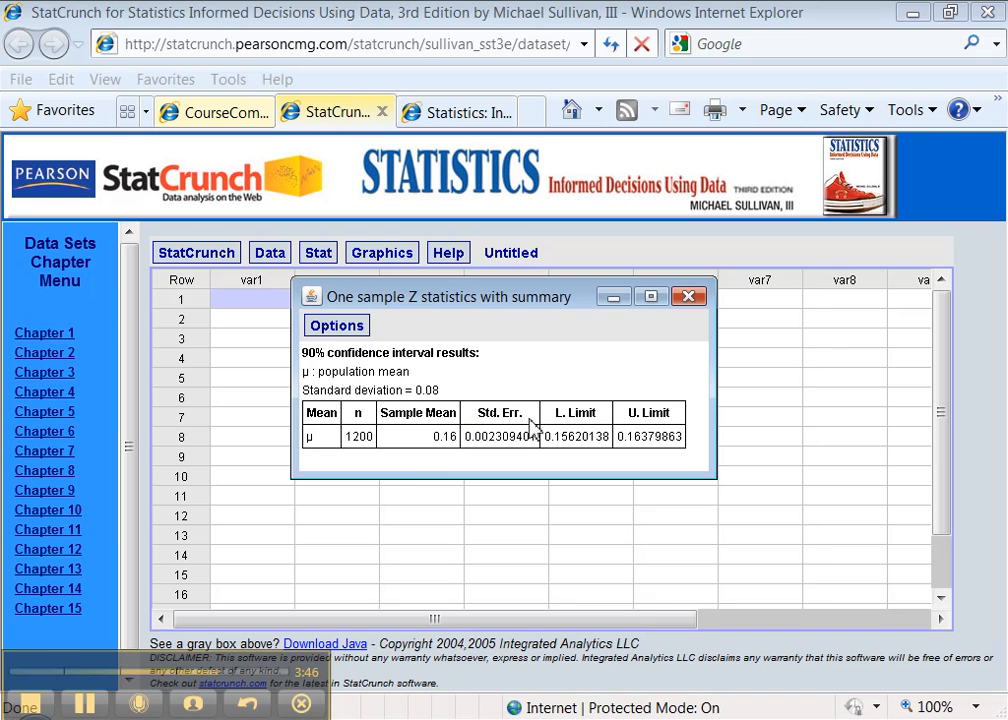
left_click(323, 330)
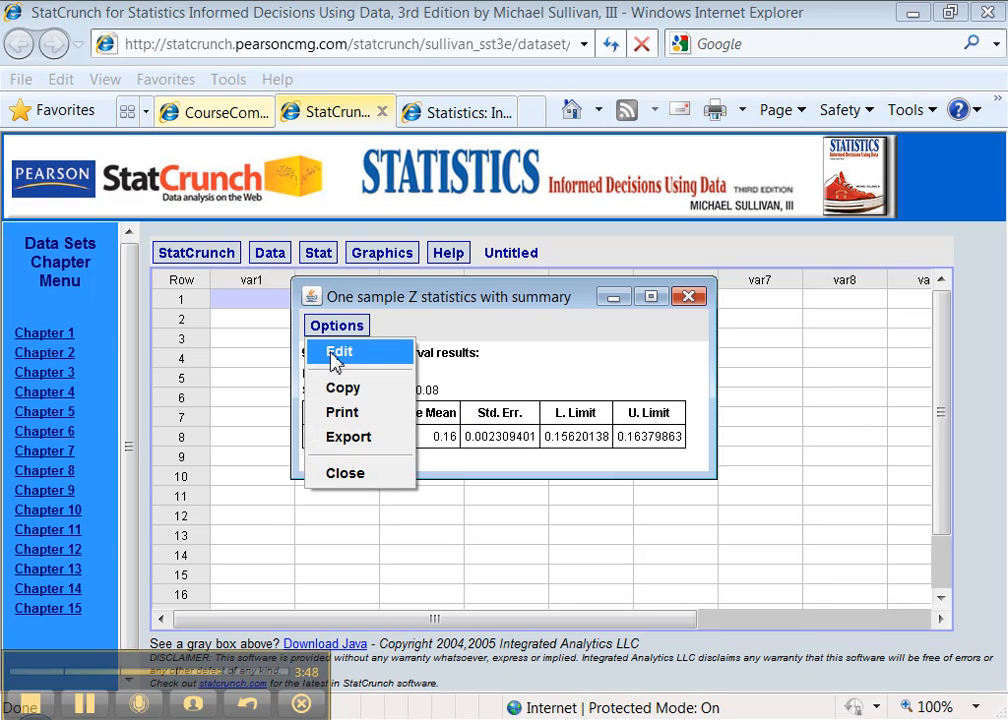
left_click(334, 355)
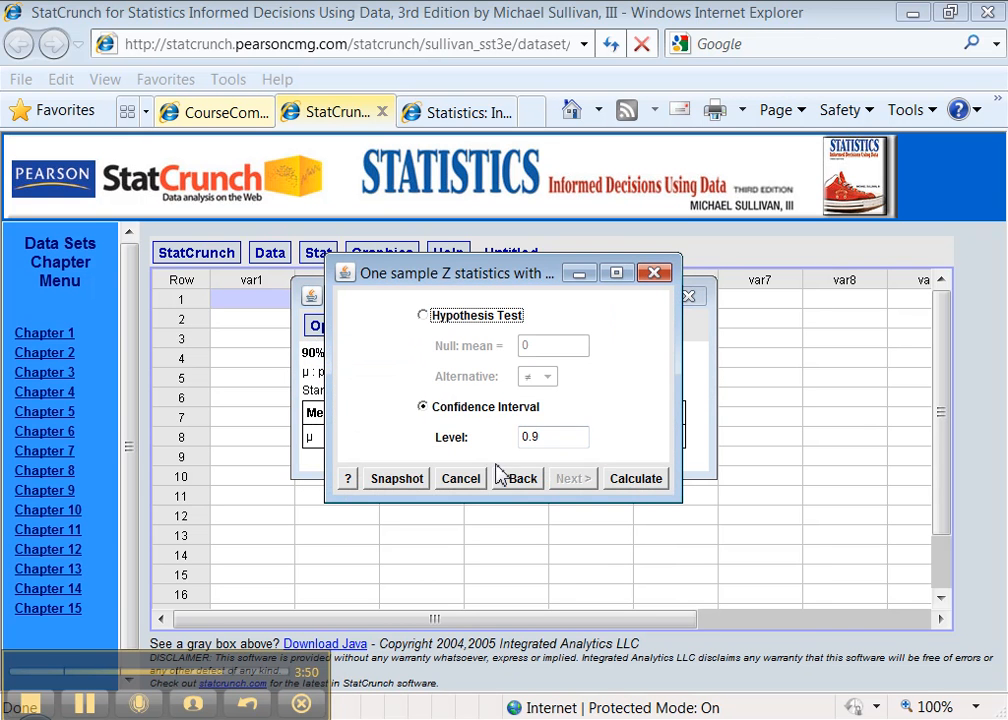
left_click(463, 479)
- Copy the StatCrunch confidence interval results and paste them into the 9.1 #31 sheet in Excel at cell E3
left_click(345, 328)
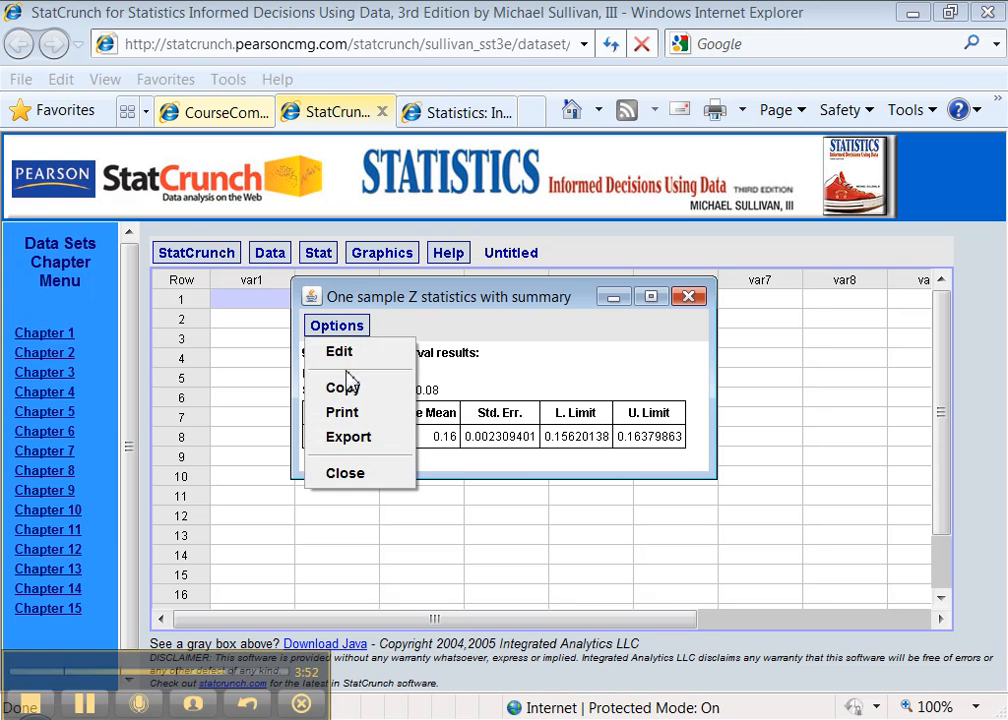
left_click(350, 389)
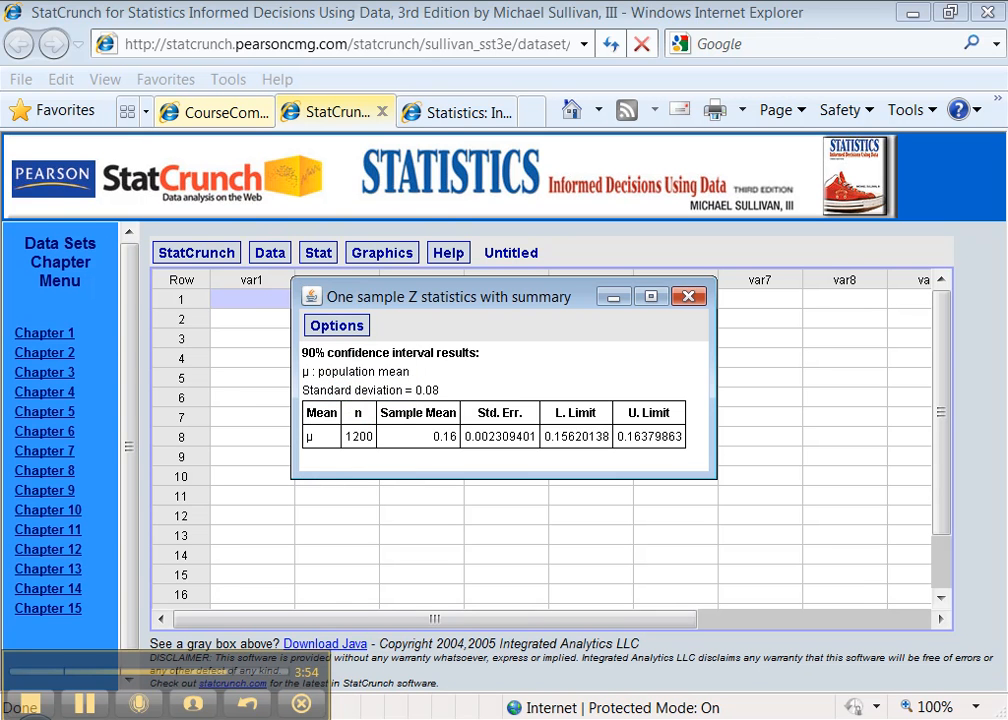
key("alt+Tab")
left_click(391, 288)
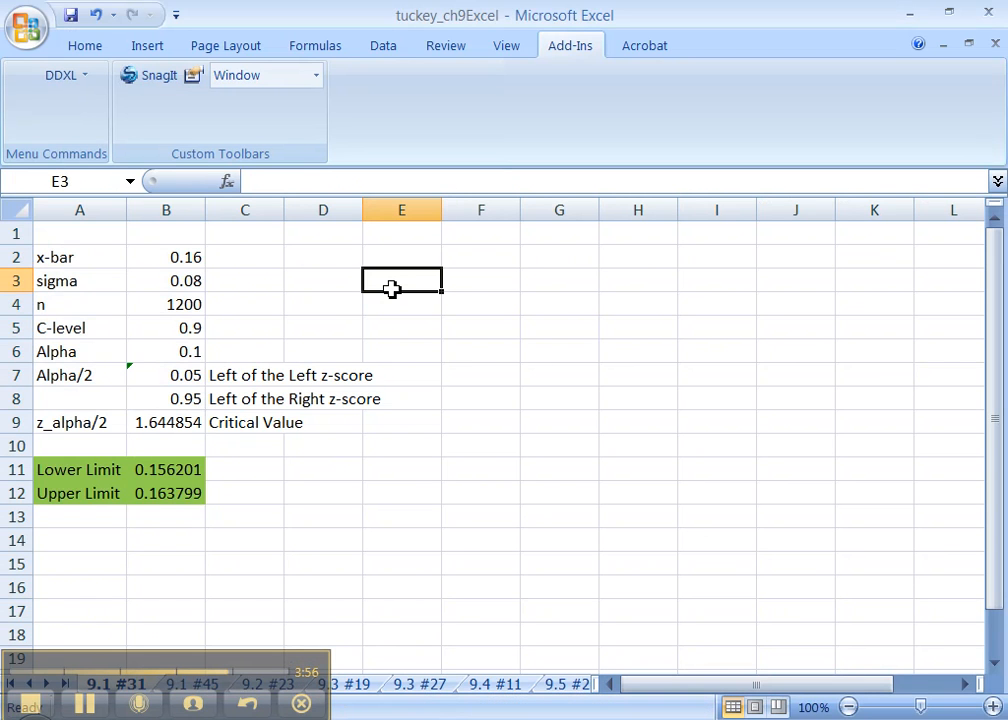
right_click(391, 288)
left_click(443, 356)
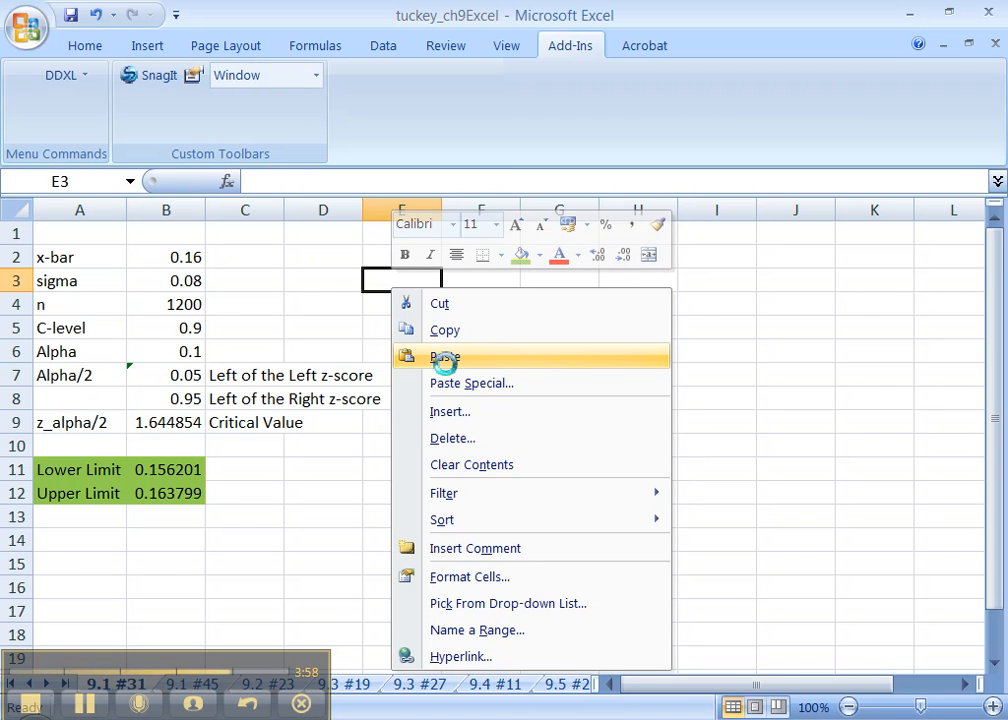
- Auto-fit the widths of columns E through J to the pasted StatCrunch results
left_click(418, 205)
left_click_drag(785, 209, 400, 207)
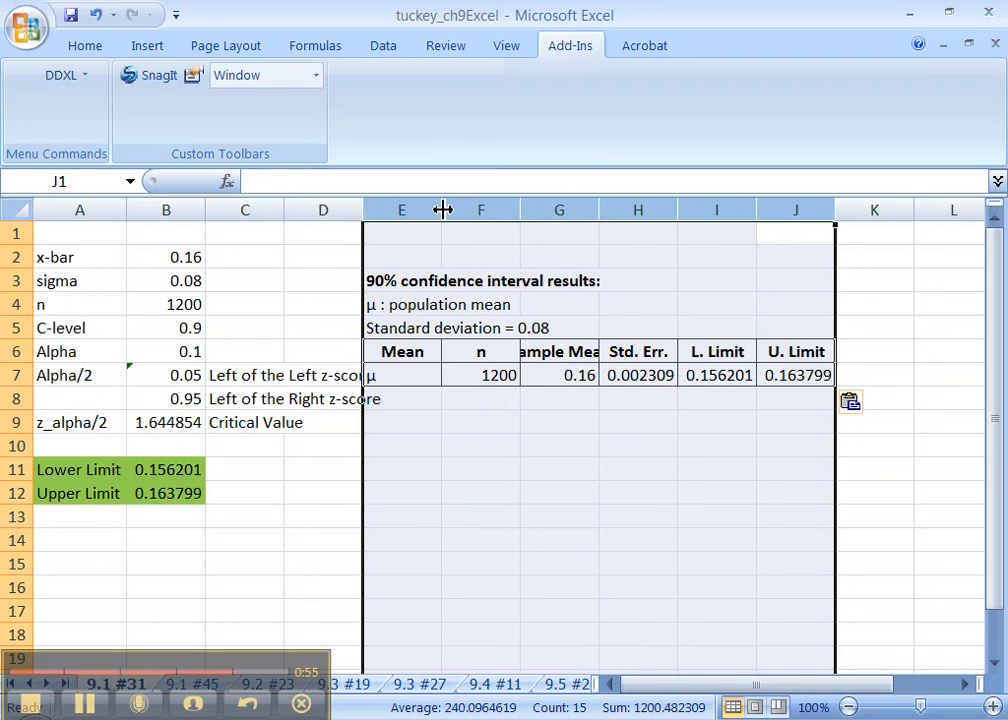
double_click(442, 209)
left_click_drag(693, 684, 549, 675)
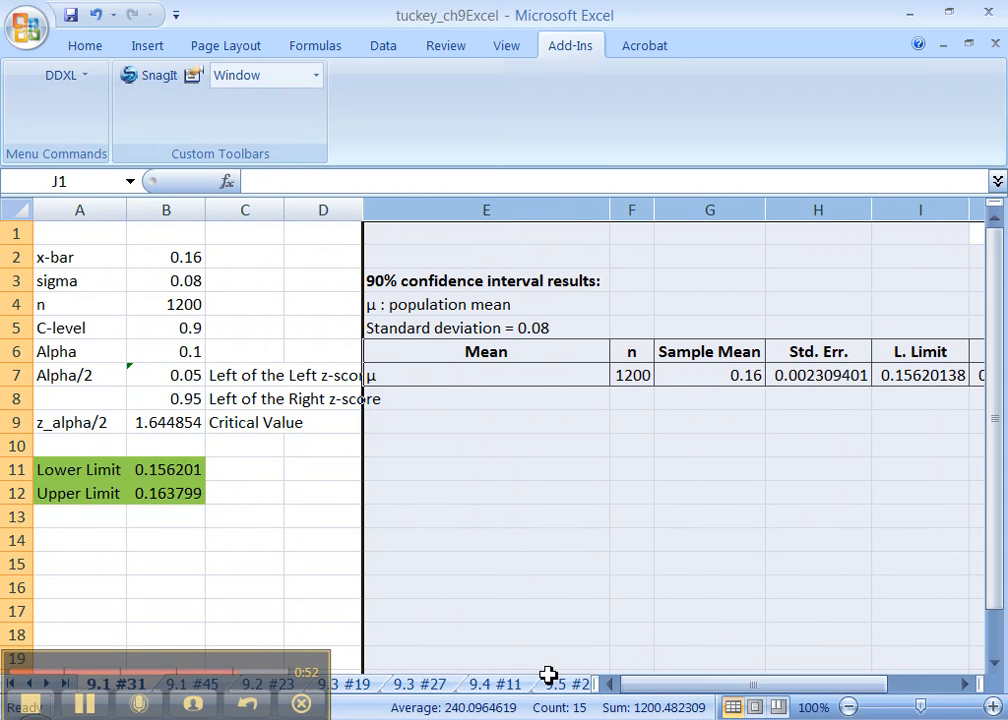
- Examine the critical value row and the formulas for z_alpha/2 in B9 and Alpha in B6, and compare with the StatCrunch limits
left_click(174, 425)
left_click_drag(234, 423, 81, 419)
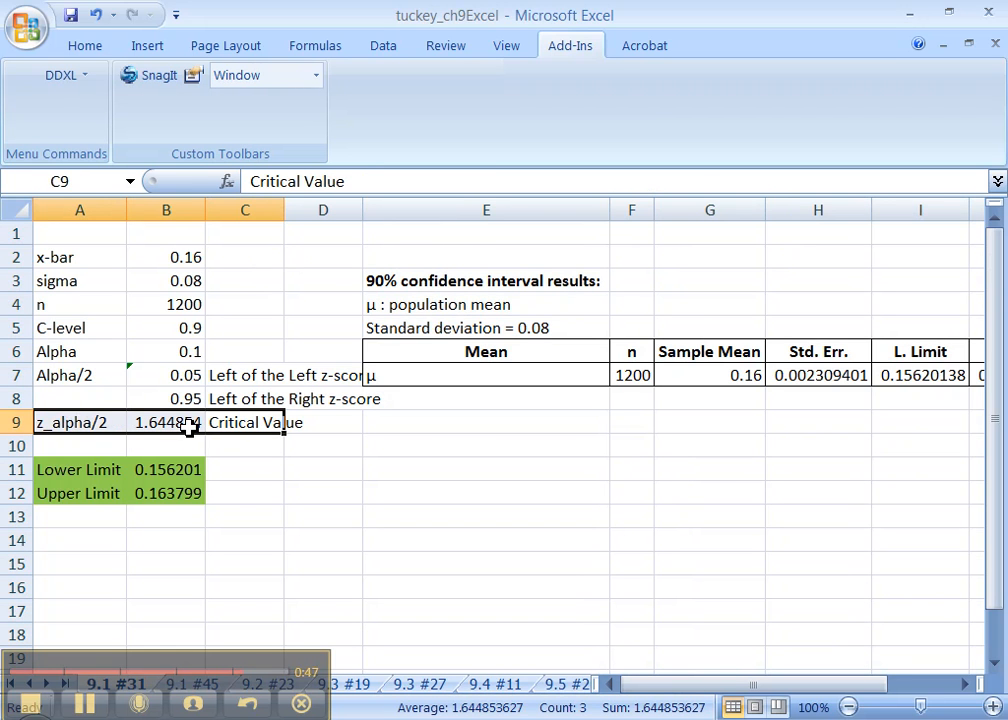
left_click(192, 423)
left_click(178, 346)
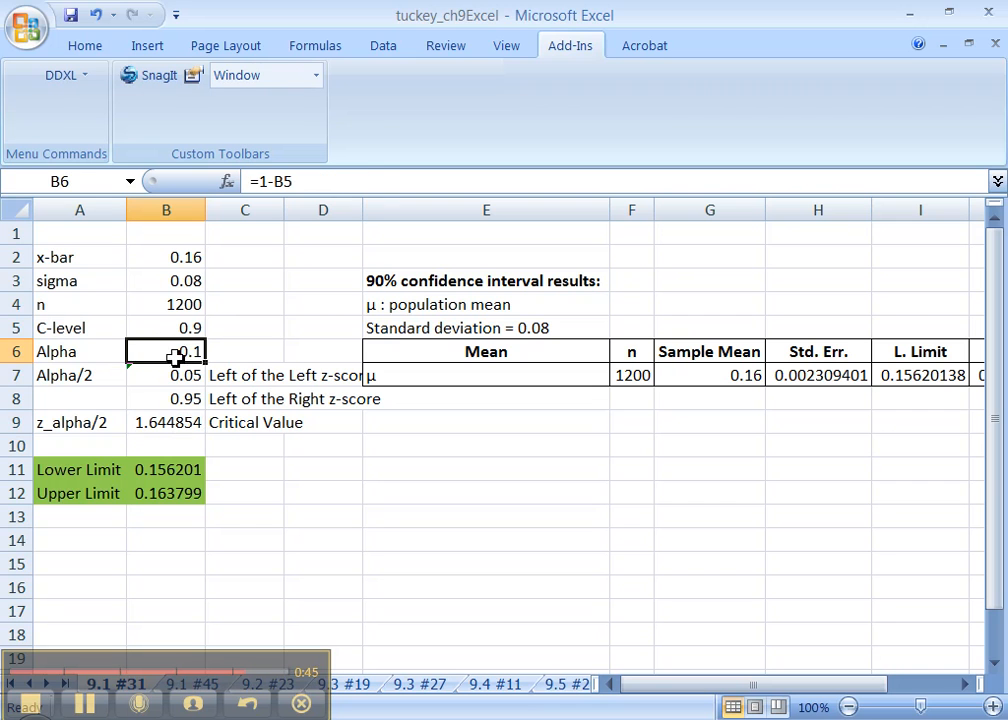
left_click(169, 421)
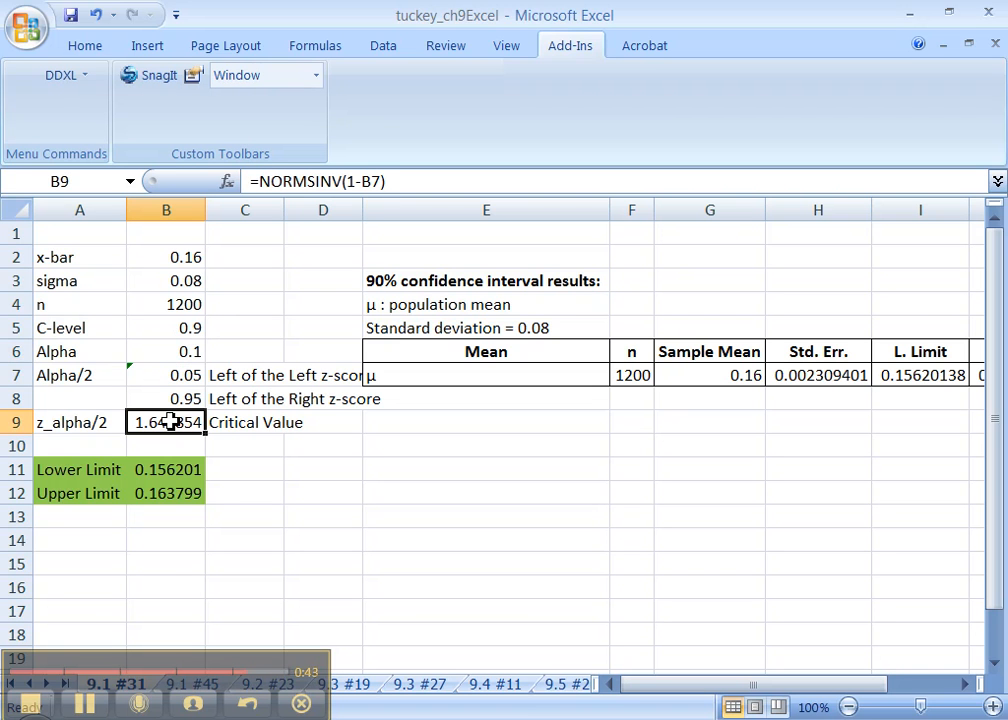
left_click_drag(650, 684, 569, 686)
- Switch to Internet Explorer and bring up the Statistics e-book page with problem 31, Blood Alcohol Concentration
key("alt+Tab")
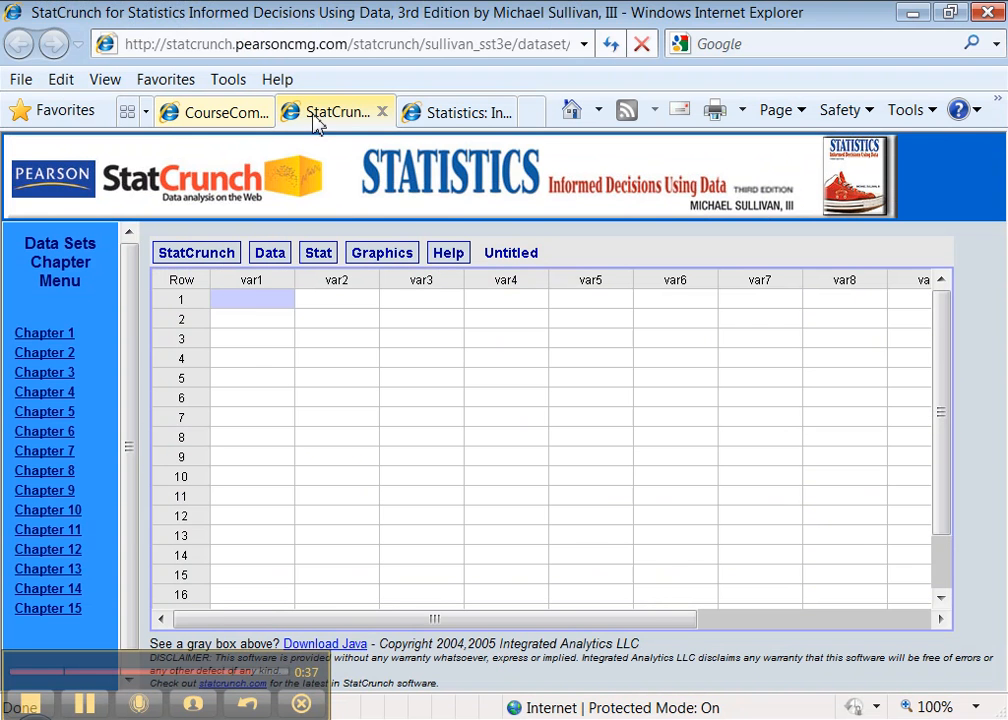
left_click(240, 113)
left_click(451, 115)
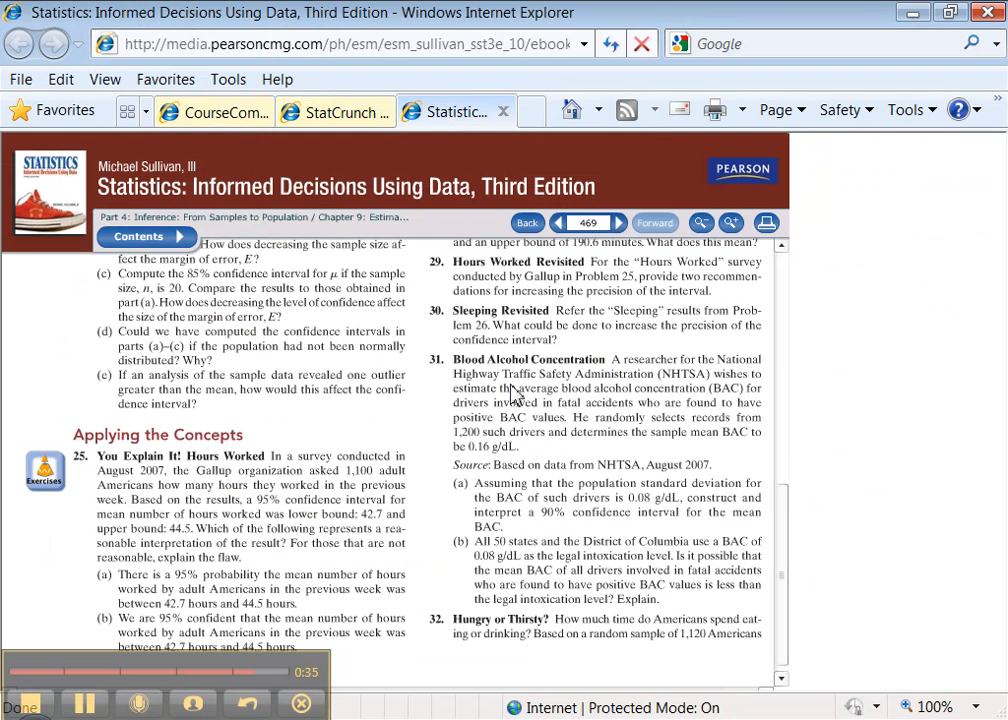